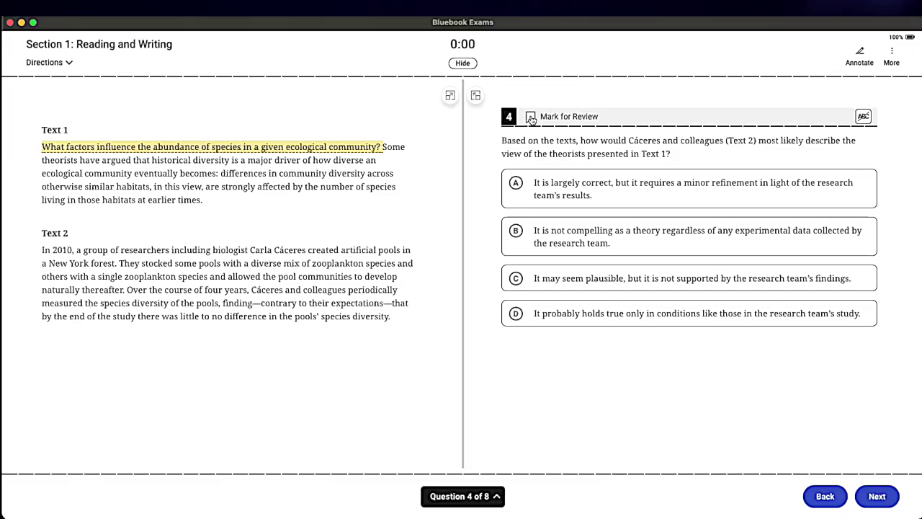
Turn on the answer eliminator, choose answer C and cross out answer A
left_click(863, 116)
left_click(677, 281)
left_click(863, 189)
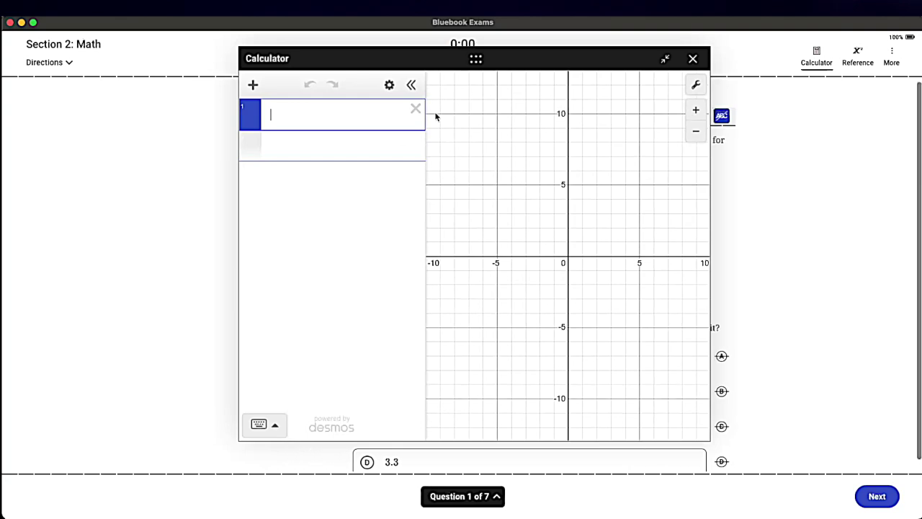
Graph the parabola x² in the Desmos calculator using its on-screen keypad
left_click(263, 424)
left_click(262, 358)
left_click(346, 357)
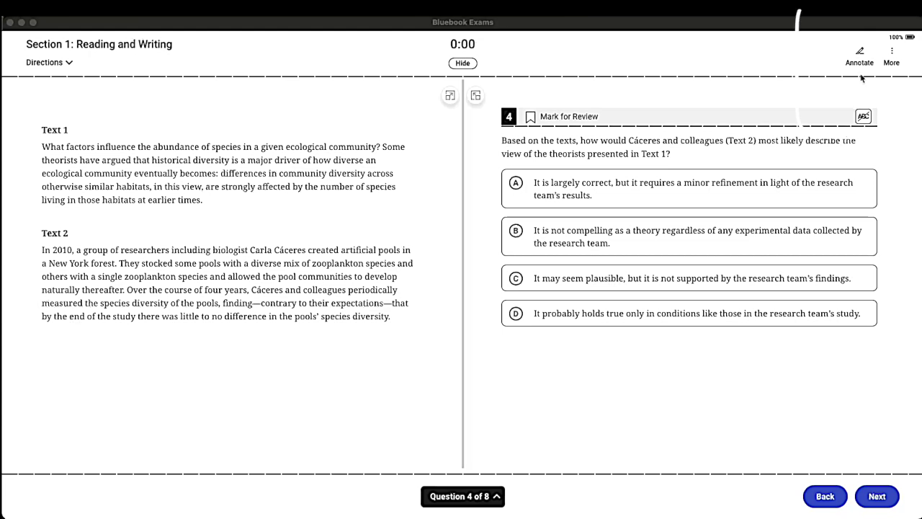
left_click(860, 54)
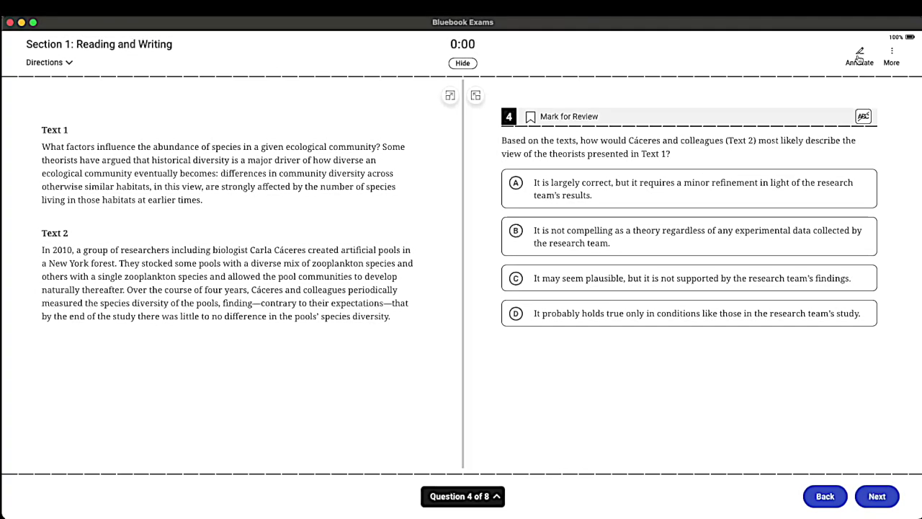
left_click(858, 60)
mouse_move(154, 146)
left_mouse_down()
mouse_move(175, 147)
mouse_move(42, 147)
mouse_move(389, 149)
left_mouse_up()
left_click(363, 159)
left_click_drag(221, 174, 393, 173)
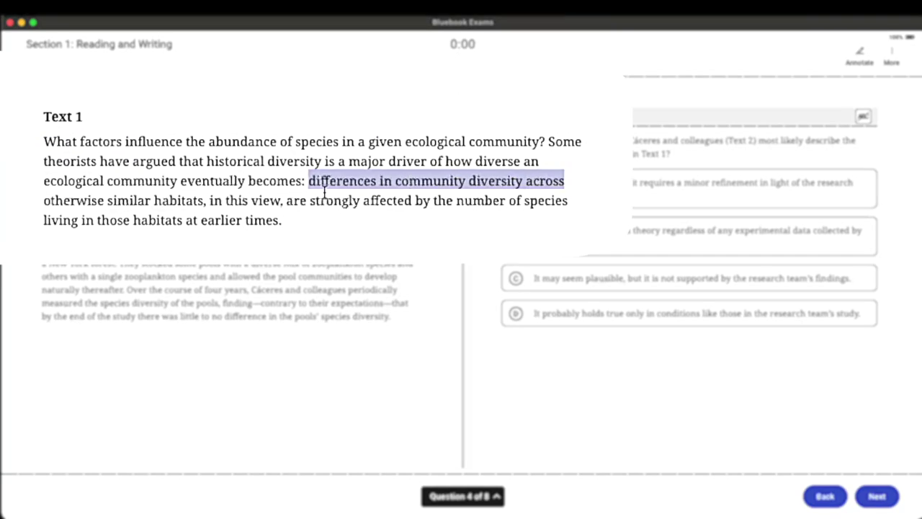
left_click_drag(310, 181, 568, 180)
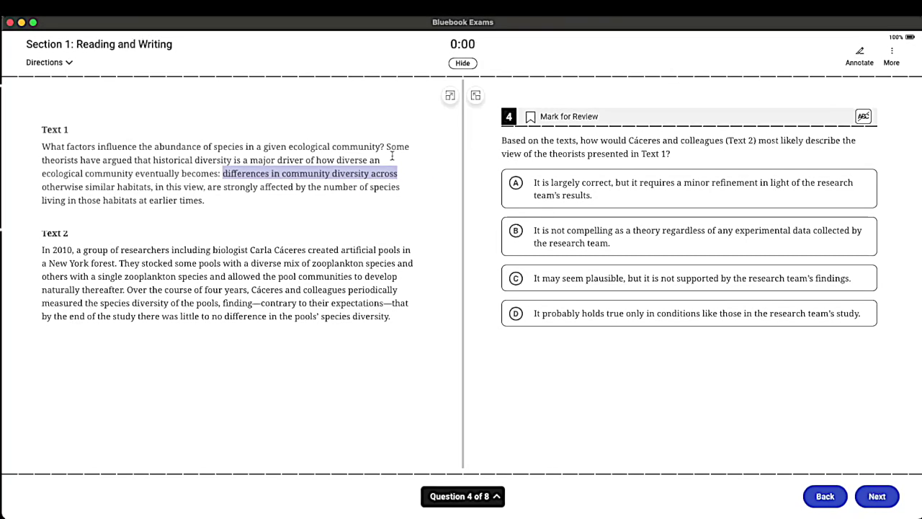
left_click(859, 54)
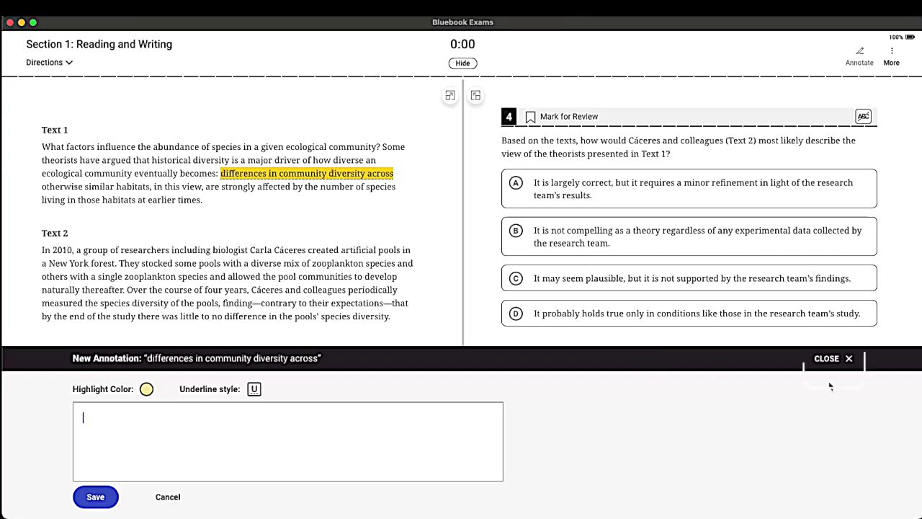
left_click(834, 355)
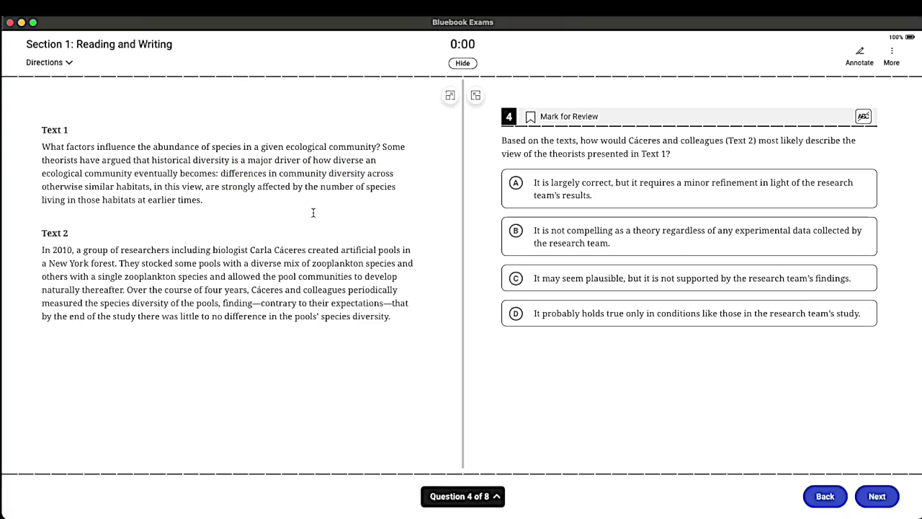
left_click_drag(381, 146, 39, 147)
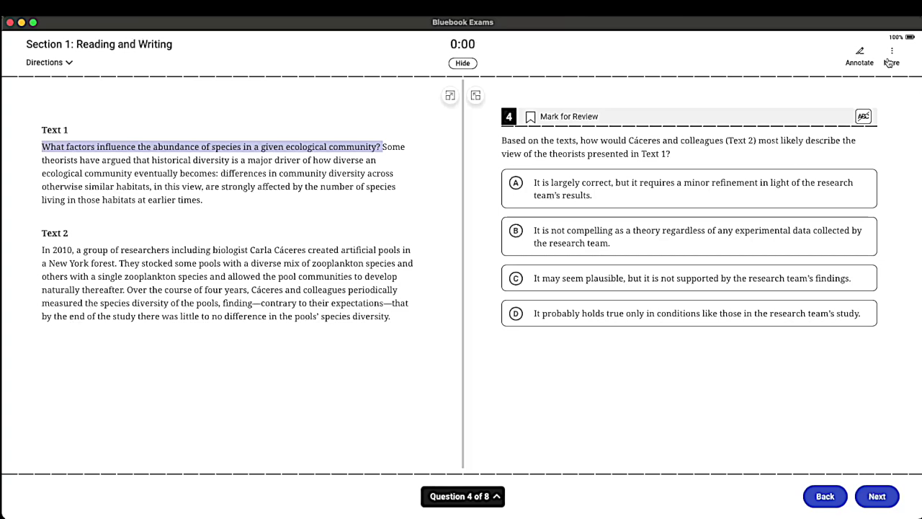
Highlight Text 1's opening question in yellow and save the note 'This sentence is the best' on it
left_click(860, 55)
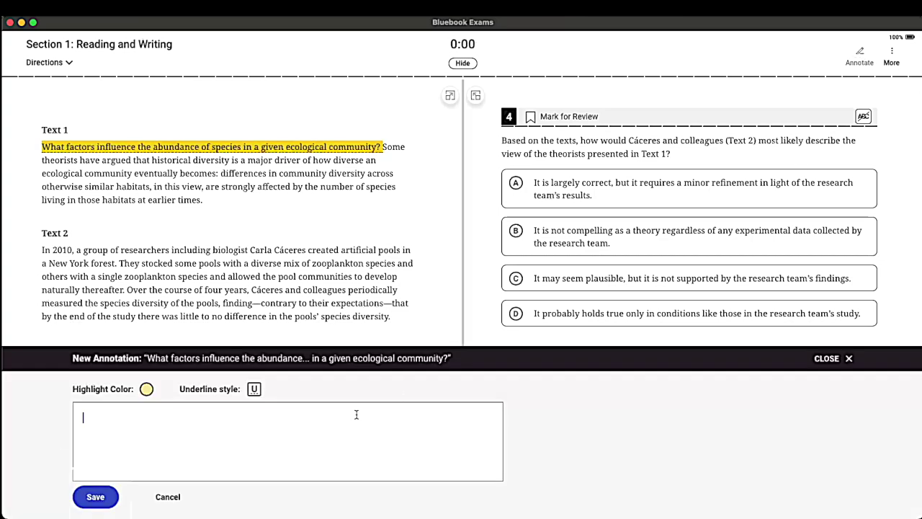
left_click(93, 496)
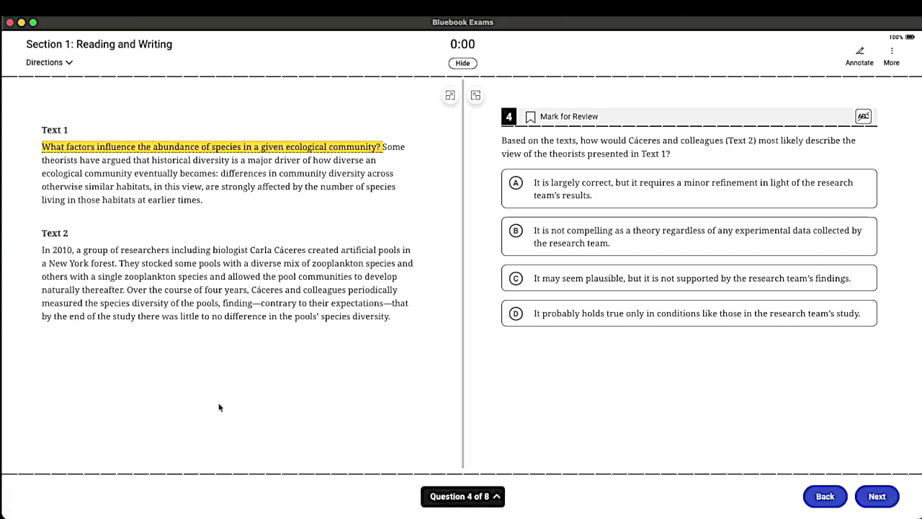
left_click(327, 147)
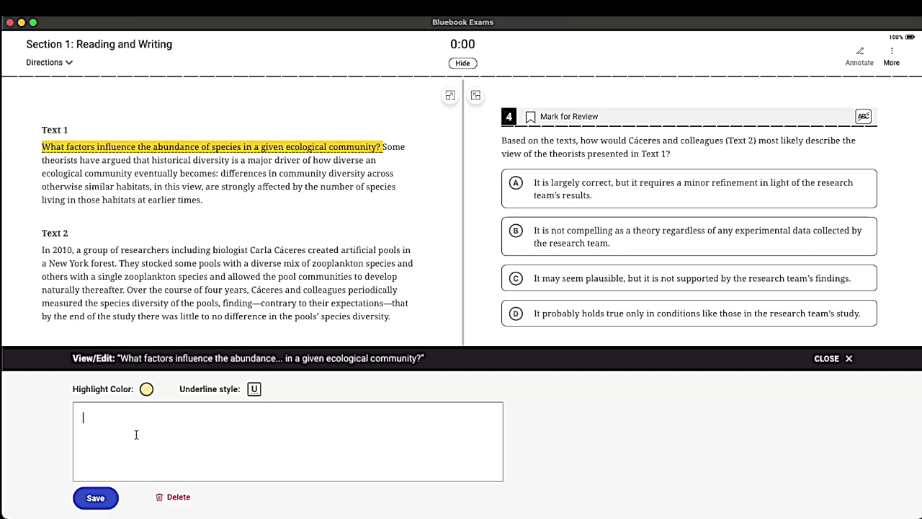
type("This sentence is the best")
left_click(839, 358)
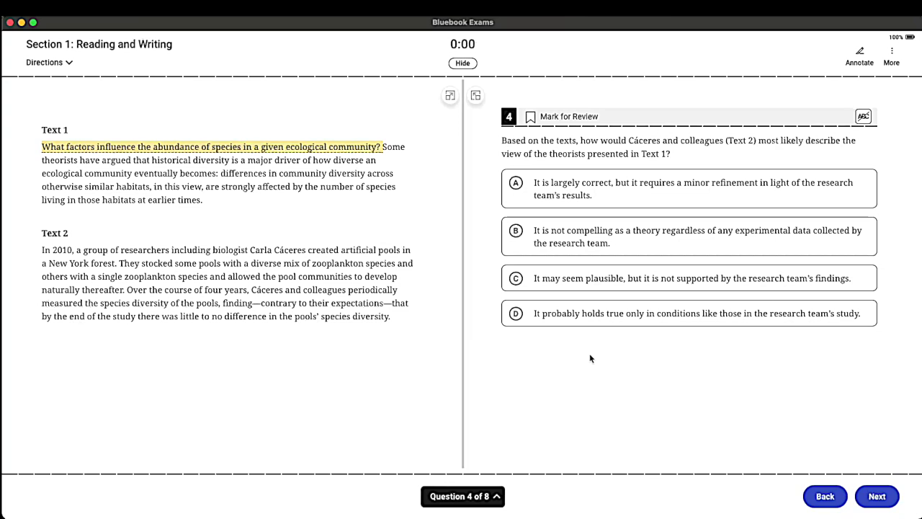
left_click(863, 64)
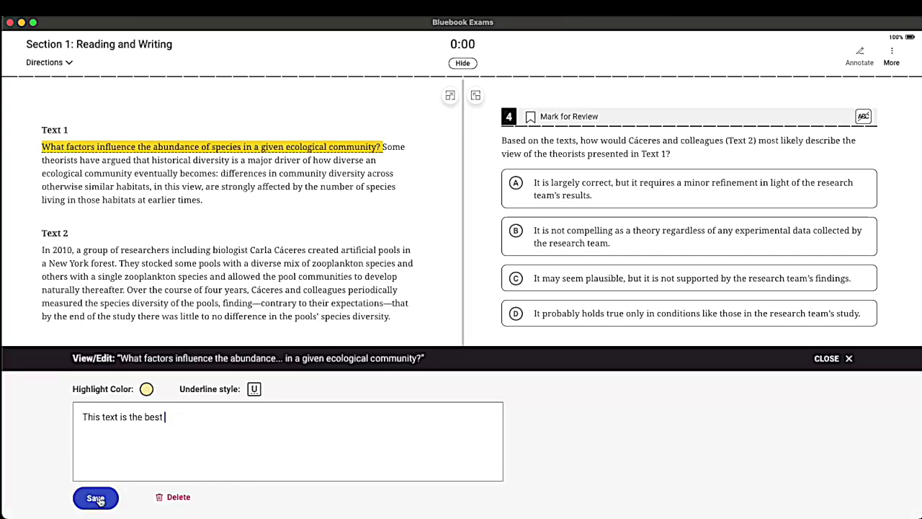
left_click(96, 497)
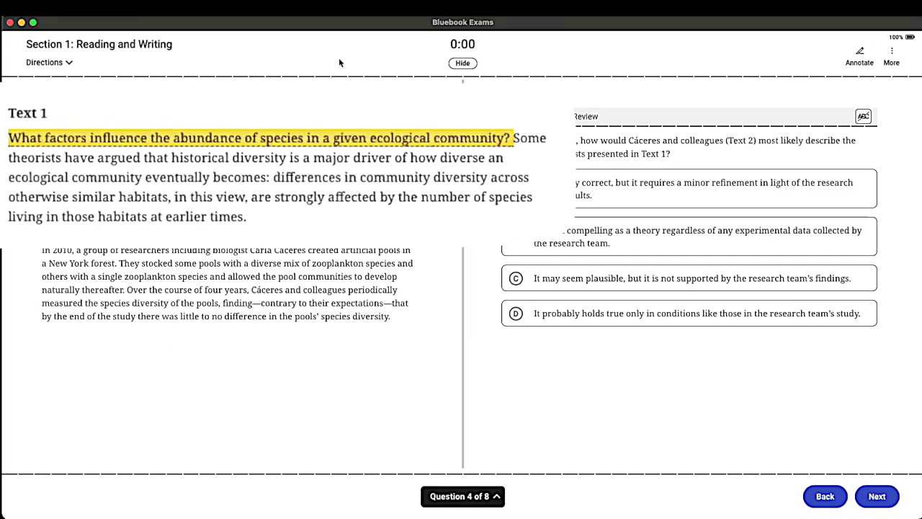
View the note on the highlighted Text 1 sentence, then close it
left_click(405, 142)
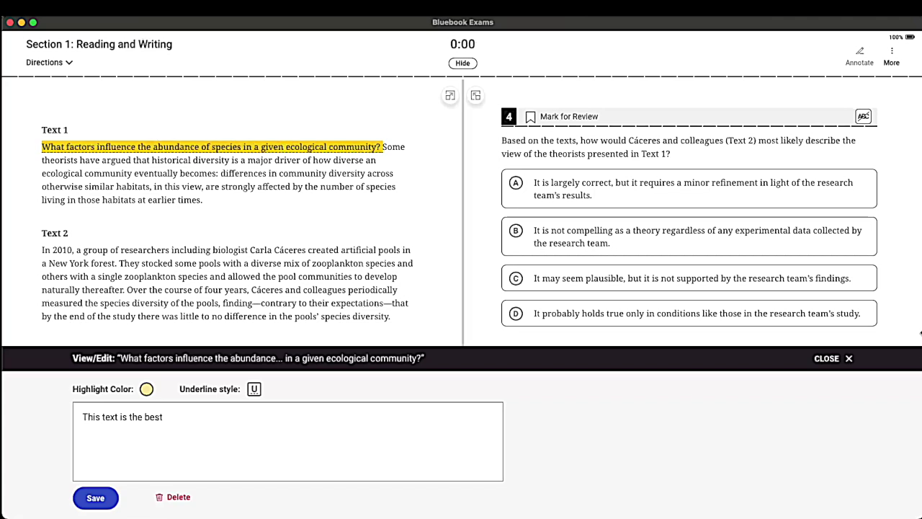
left_click(847, 358)
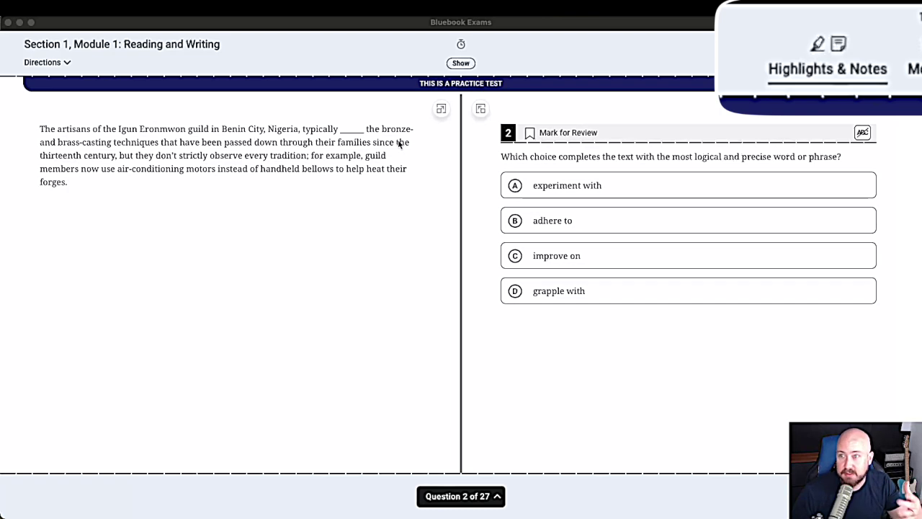
Highlight the opening clause 'The artisans … typically' in pink
left_click(429, 181)
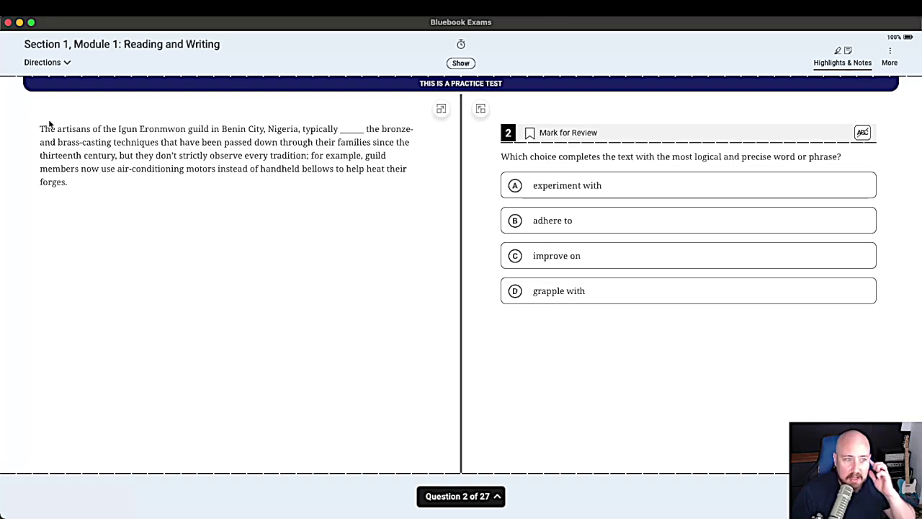
left_click_drag(41, 128, 338, 121)
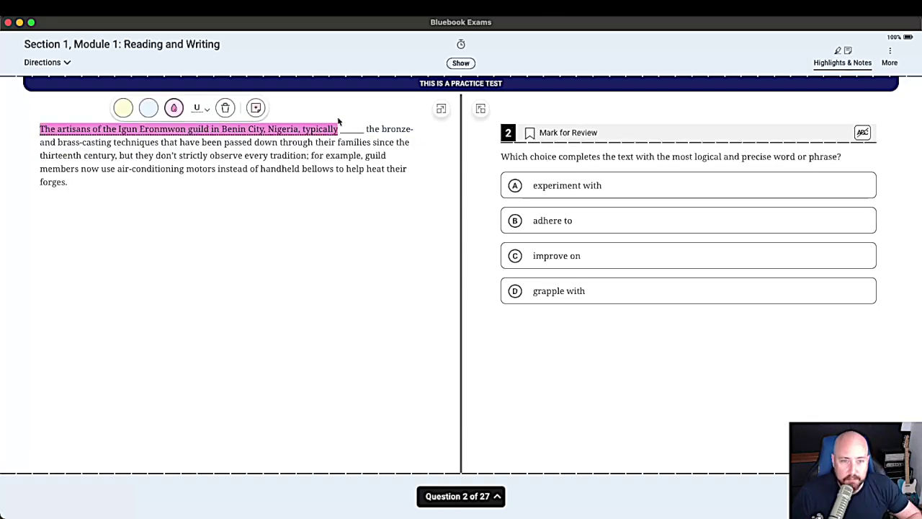
left_click(844, 63)
Toggle the answer eliminator on and off, then highlight 'don't strictly observe every tradition' and remove it
left_click_drag(273, 153, 327, 168)
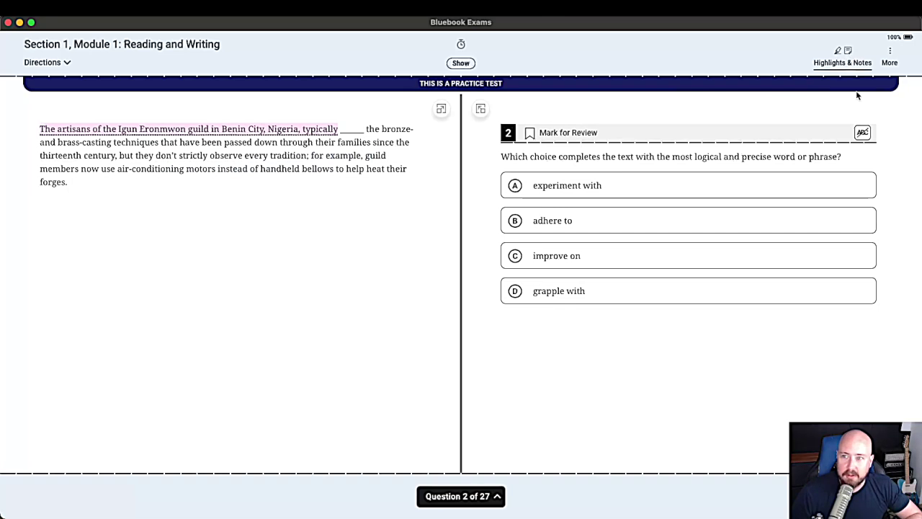
left_click(862, 132)
left_click(862, 133)
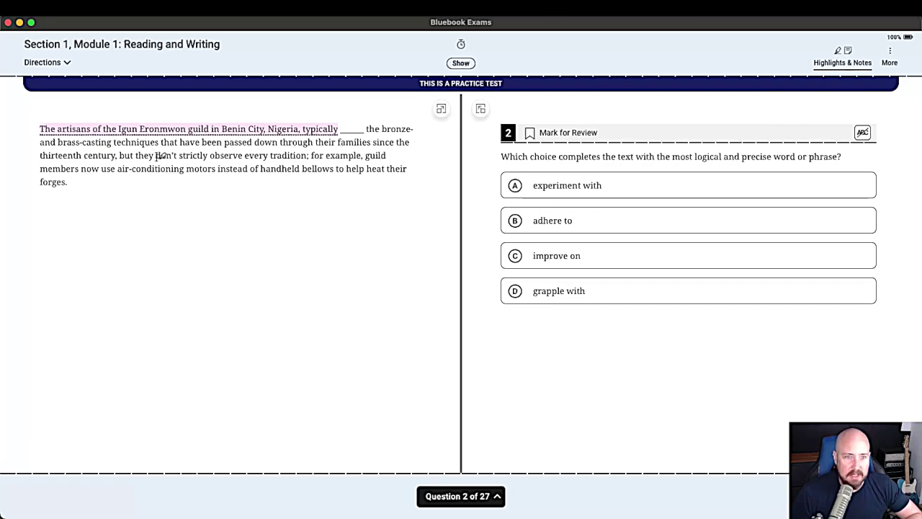
left_click_drag(157, 155, 311, 155)
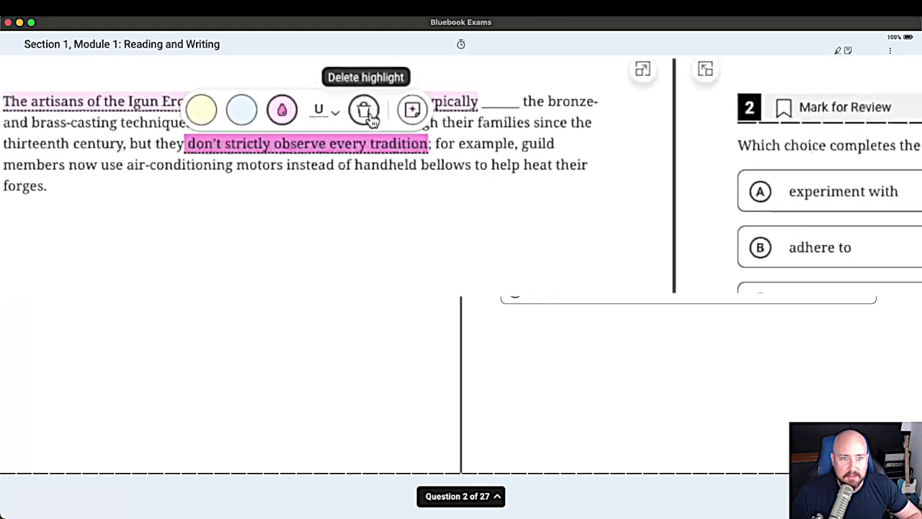
left_click(348, 113)
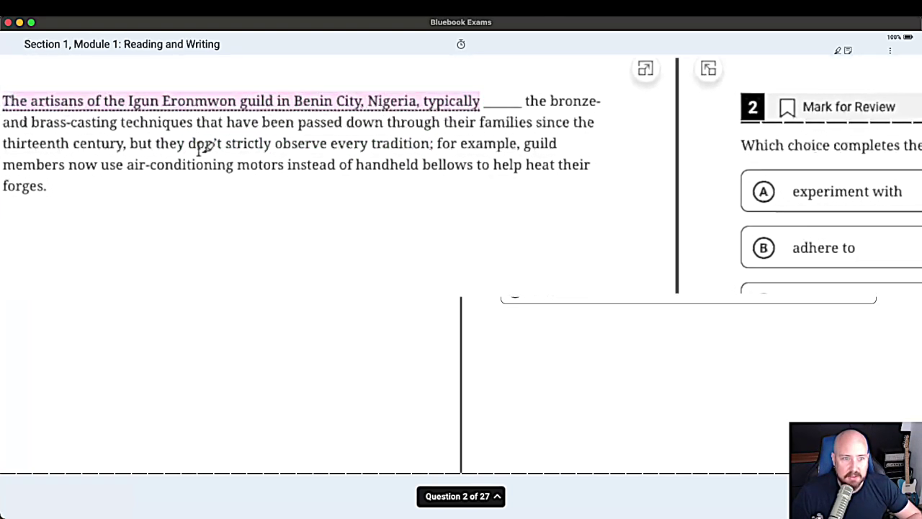
Highlight 'don't strictly observe every tradition' in blue and 'help heat their forges.' in yellow
left_click_drag(189, 144, 430, 144)
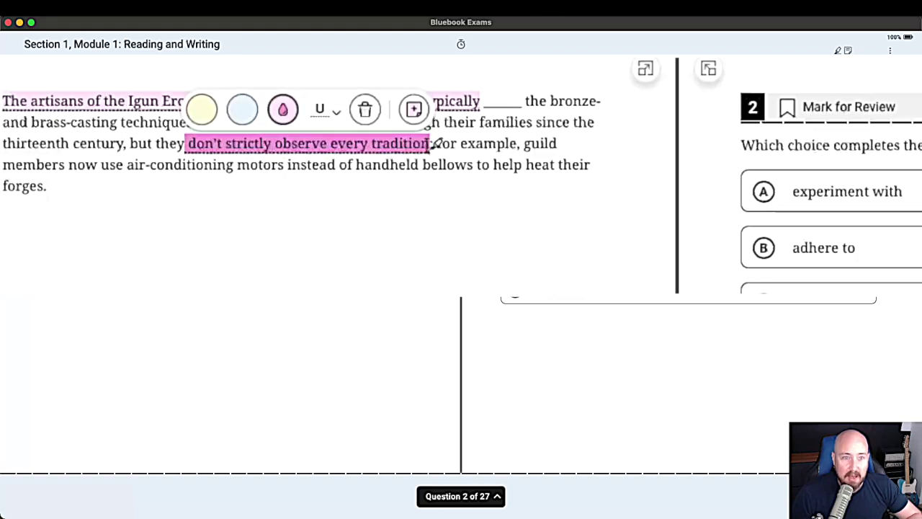
left_click(242, 119)
left_click(262, 229)
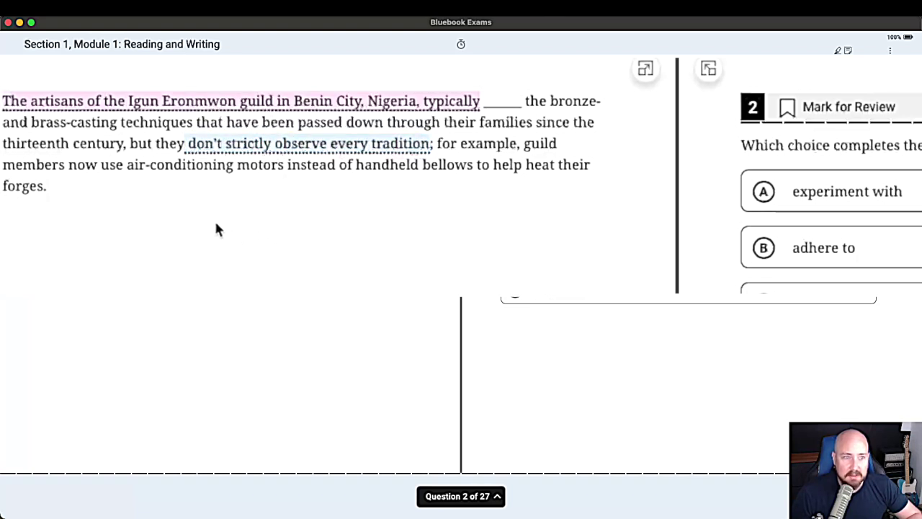
left_click(208, 142)
left_click(204, 139)
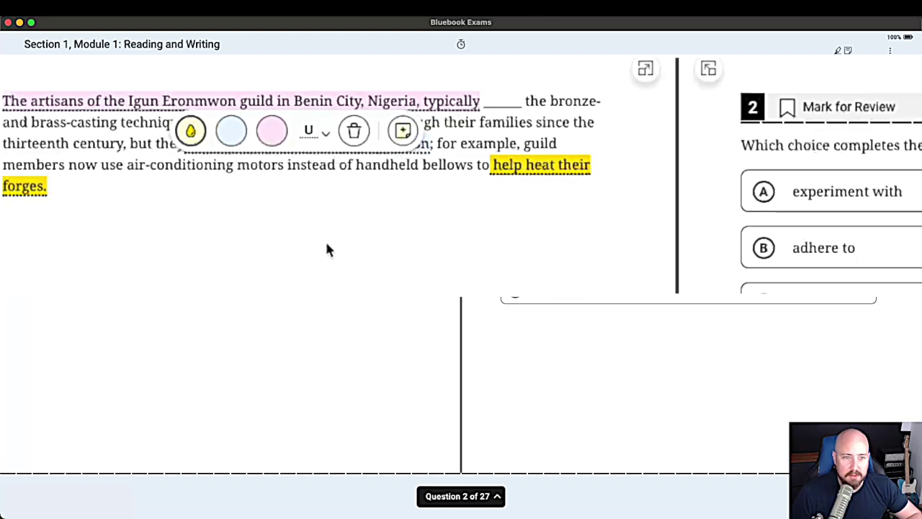
Attach the note 'I love this text' to the yellow 'help heat their forges.' highlight
left_click(402, 131)
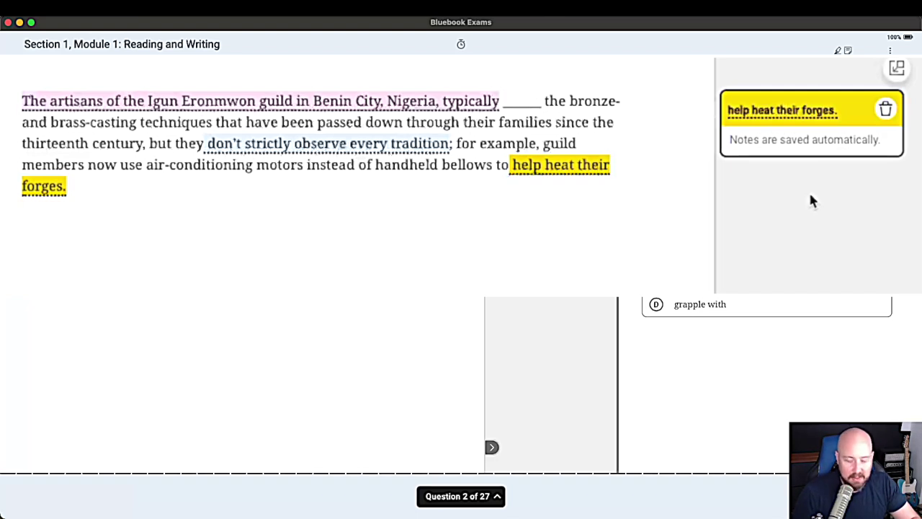
type("I love this ")
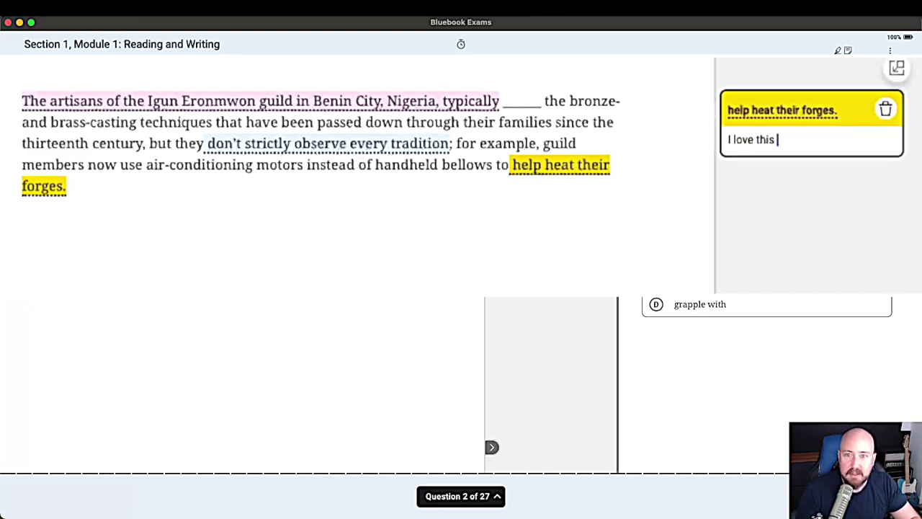
type("text")
key("Return")
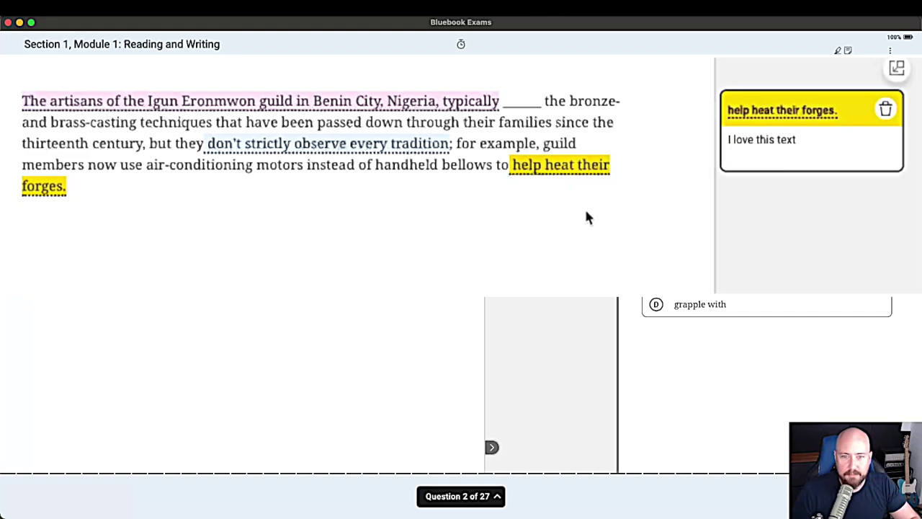
left_click(533, 166)
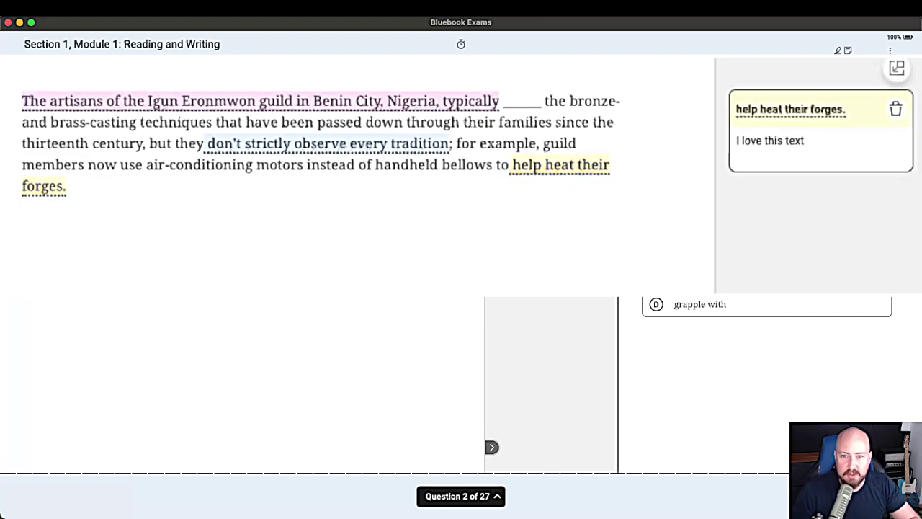